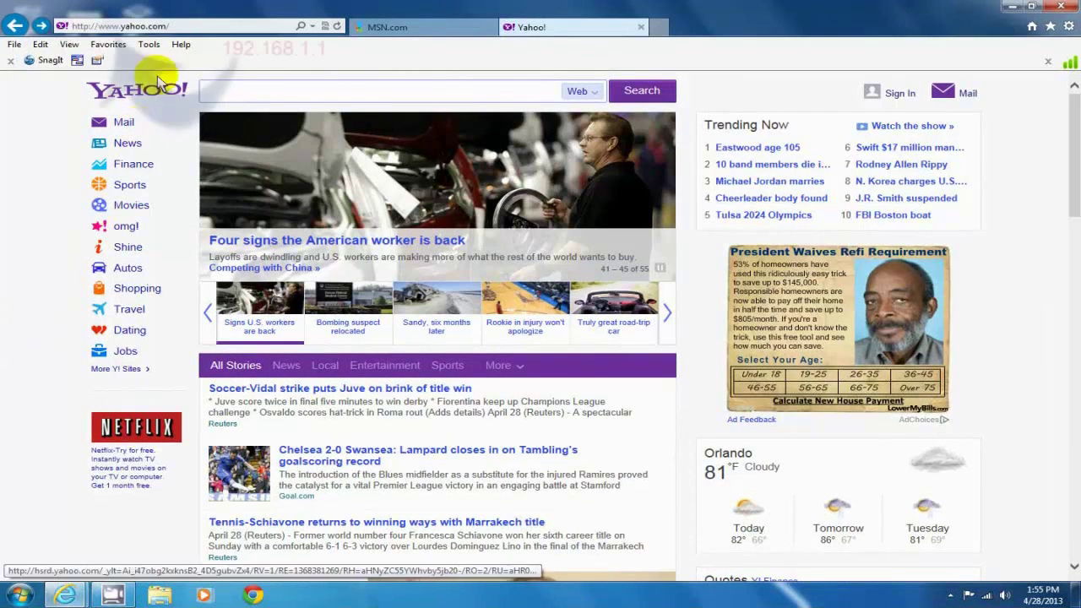
Step: Load the router at 192.168.1.1 and sign in as admin with the router password
{"action": "left_click", "coordinate": [121, 29]}
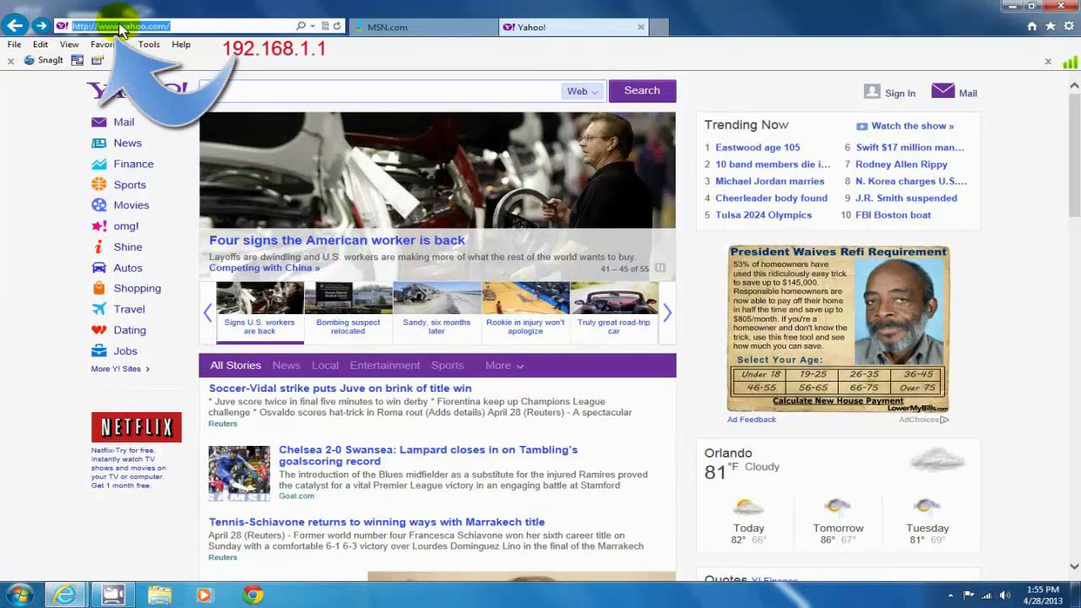
{"action": "type", "text": "192"}
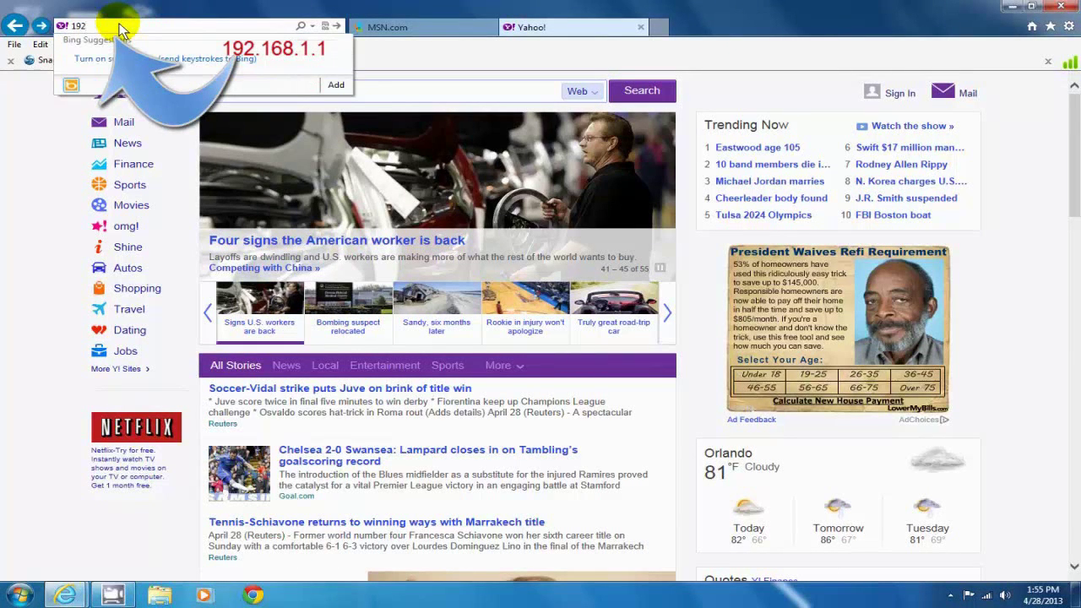
{"action": "type", "text": ".168"}
{"action": "type", "text": ".1.1"}
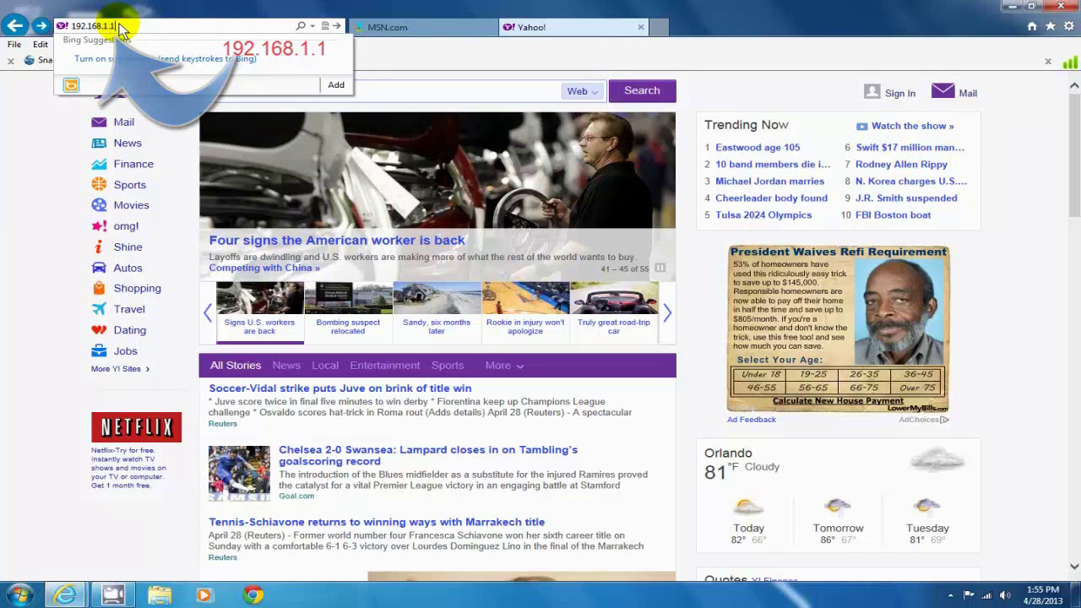
{"action": "key", "text": "Return"}
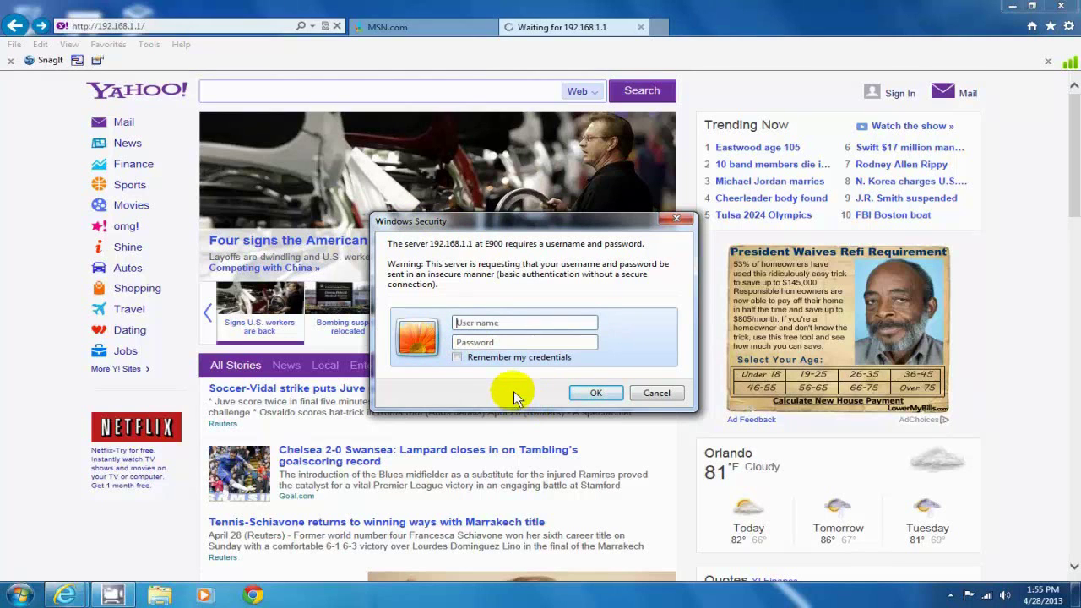
{"action": "type", "text": "adm"}
{"action": "type", "text": "in"}
{"action": "key", "text": "Tab"}
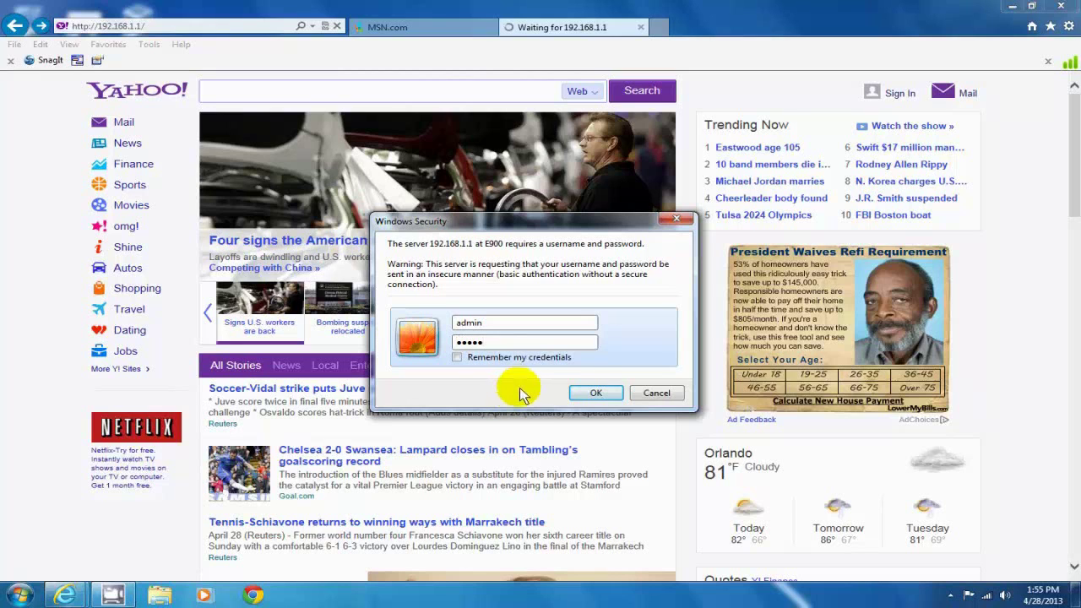
{"action": "left_click", "coordinate": [597, 395]}
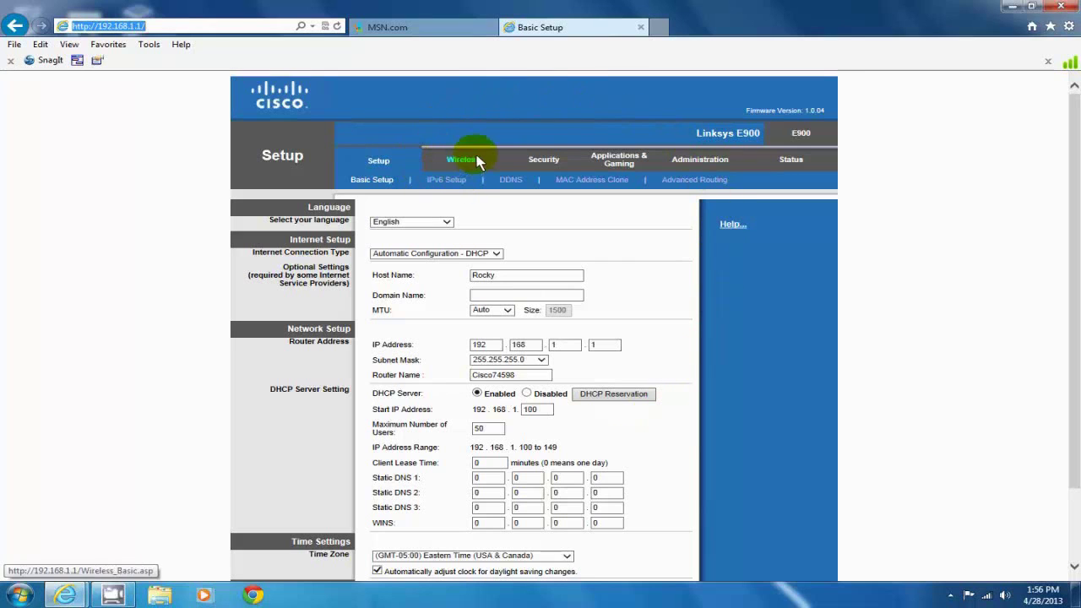
Step: Show the Basic Wireless Settings, keeping Mixed network mode and the network name Rocky
{"action": "left_click", "coordinate": [457, 162]}
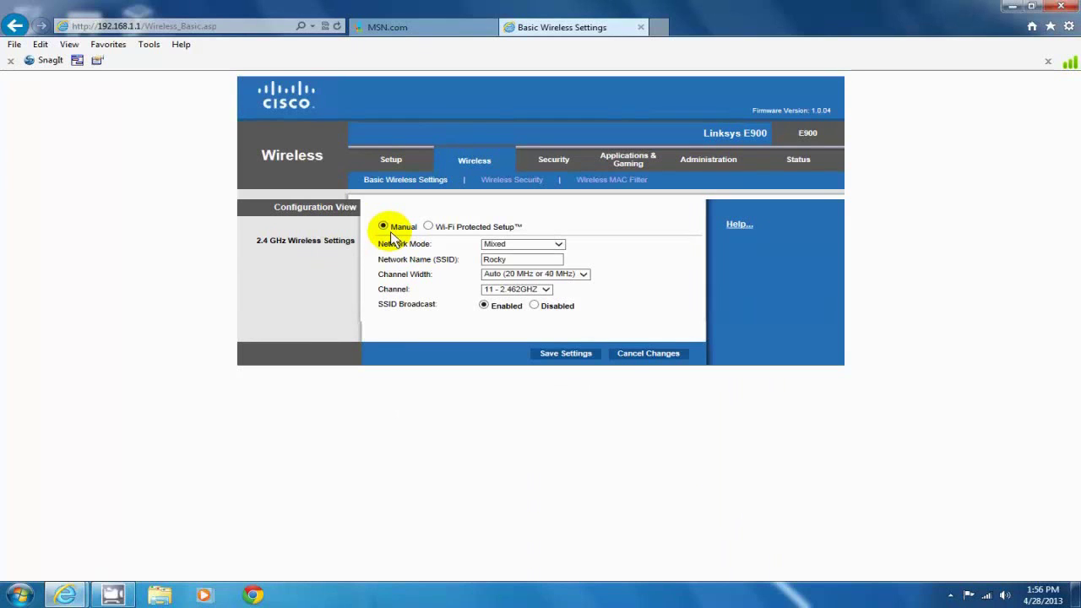
{"action": "left_click", "coordinate": [561, 245]}
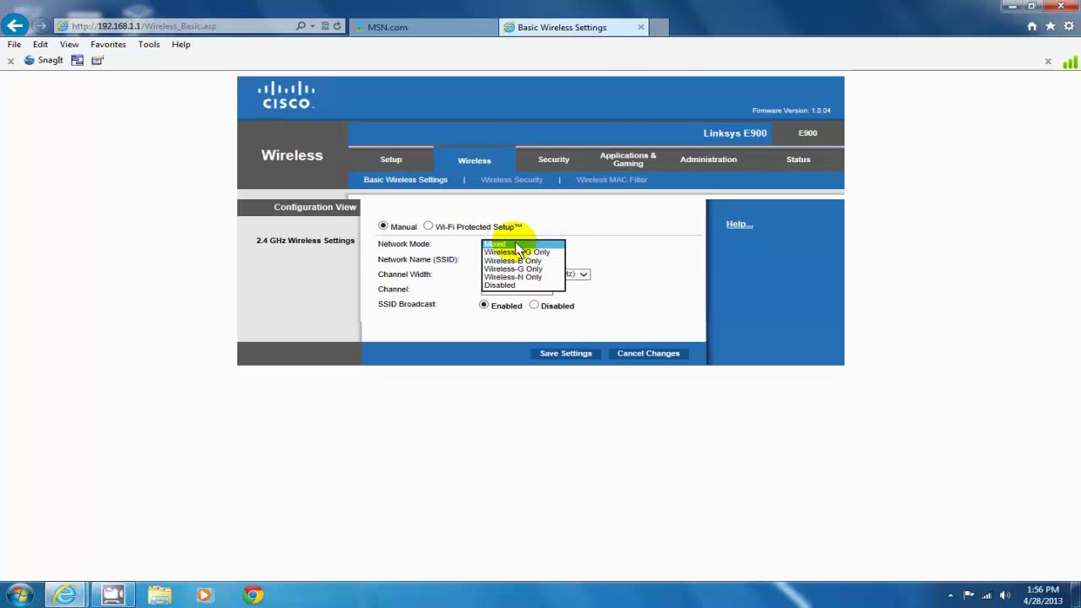
{"action": "left_click", "coordinate": [591, 261]}
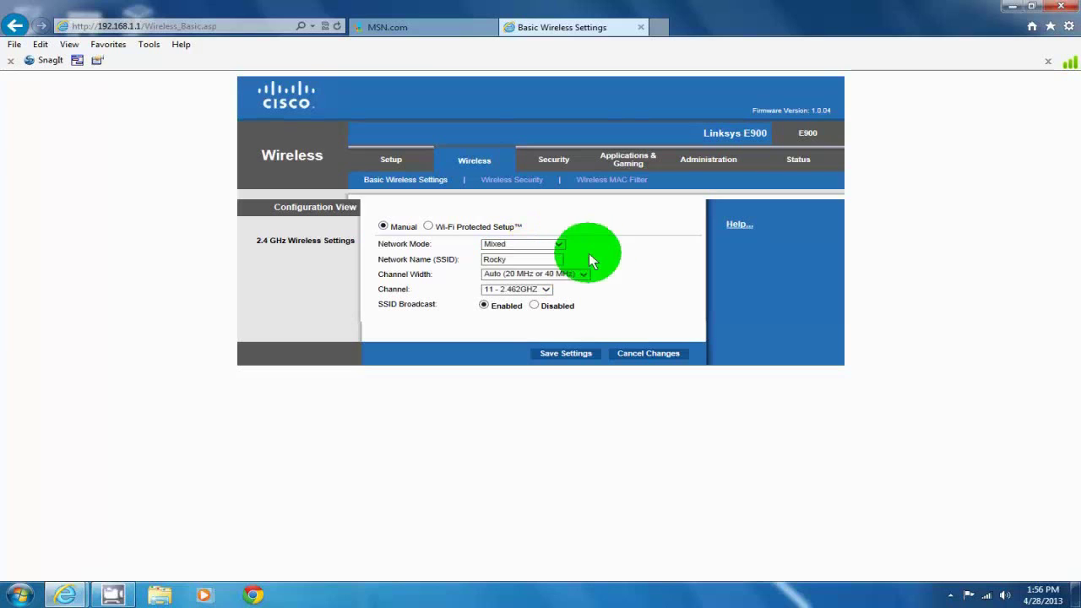
{"action": "left_click", "coordinate": [512, 261]}
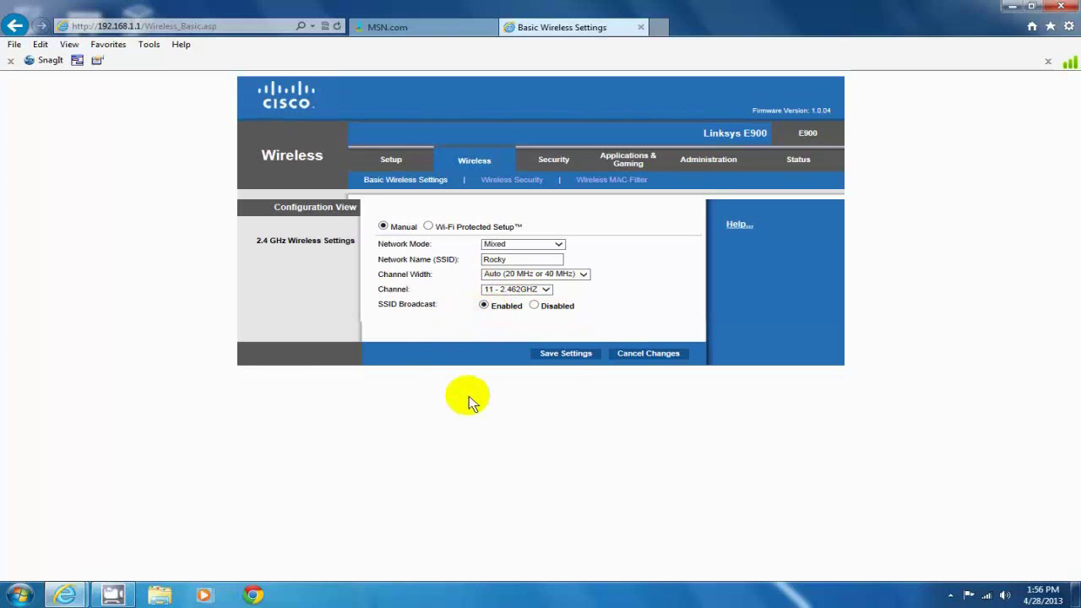
Step: Save the basic wireless settings and continue back from the success confirmation
{"action": "left_click", "coordinate": [563, 355]}
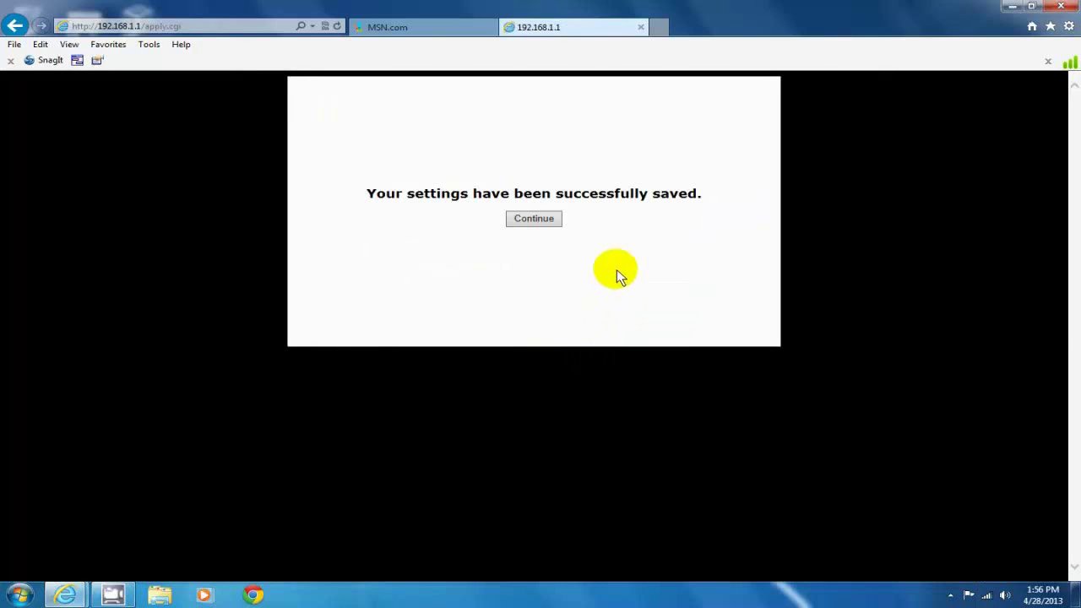
{"action": "left_click", "coordinate": [537, 221]}
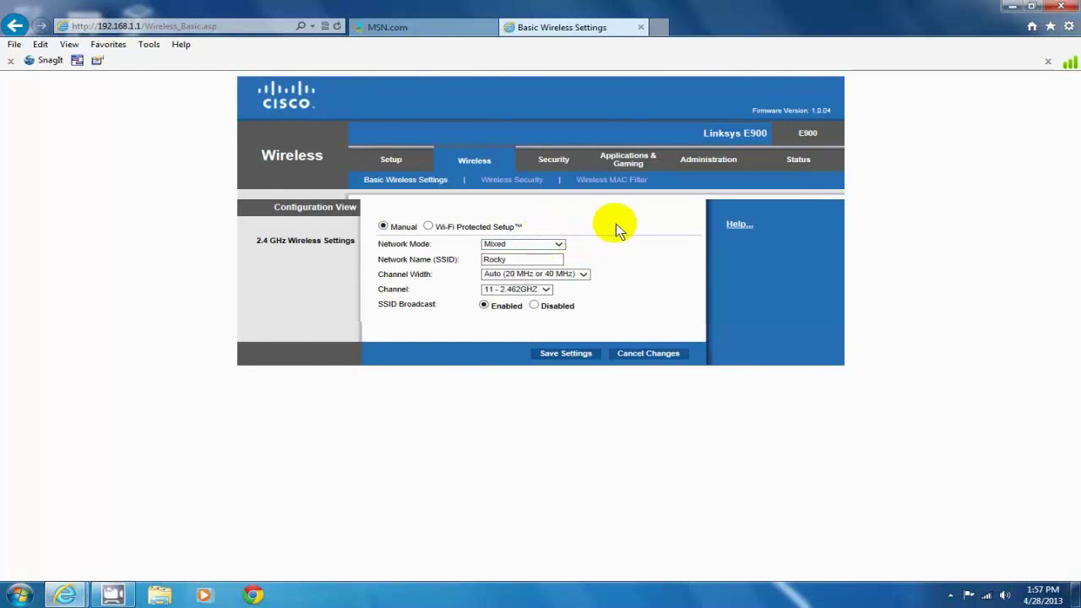
Step: Show the Wireless Security page and set the security mode to WPA2 Personal
{"action": "left_click", "coordinate": [510, 180]}
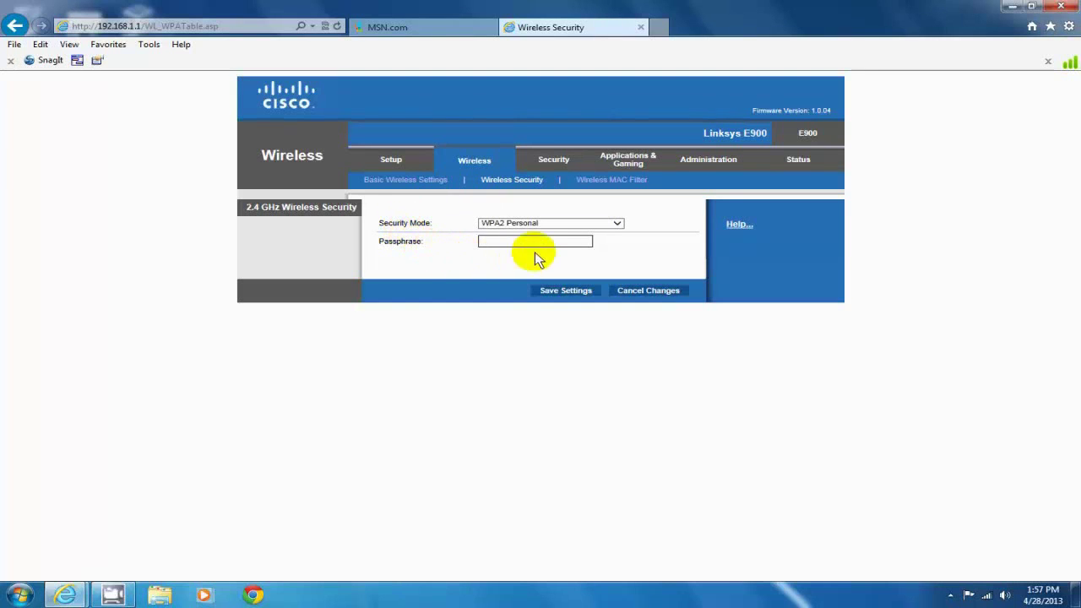
{"action": "left_click", "coordinate": [620, 228]}
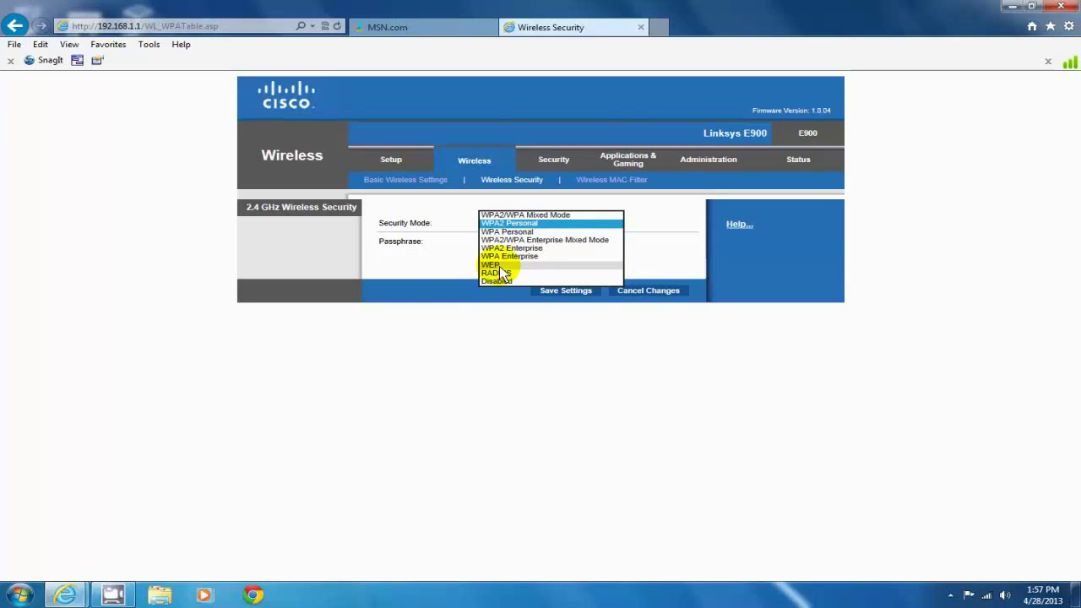
{"action": "left_click", "coordinate": [509, 223]}
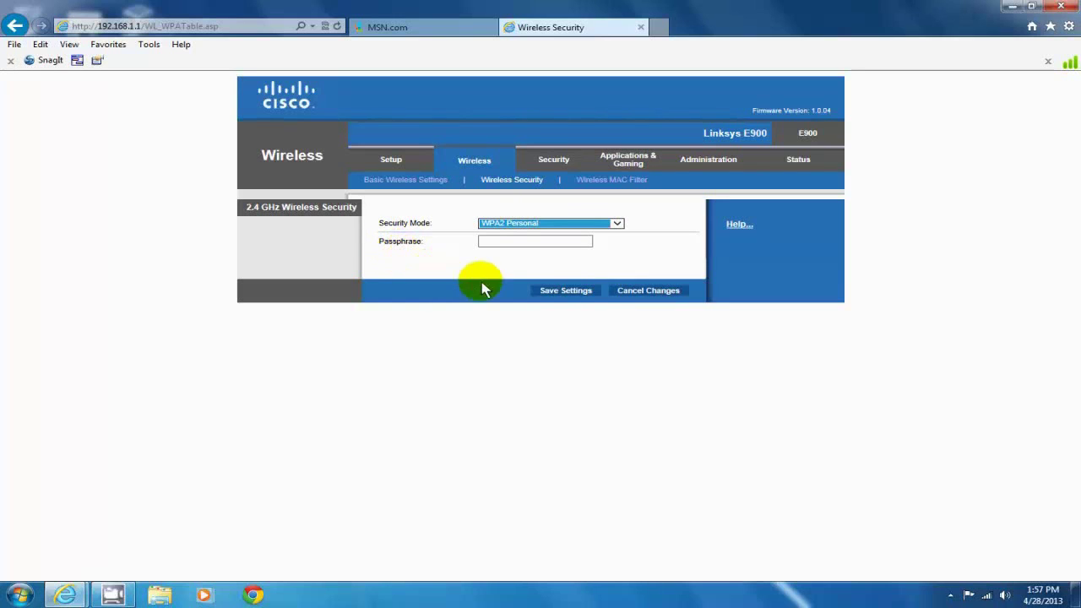
Step: Enter the new WPA2 passphrase and save the wireless security settings
{"action": "left_click", "coordinate": [503, 241]}
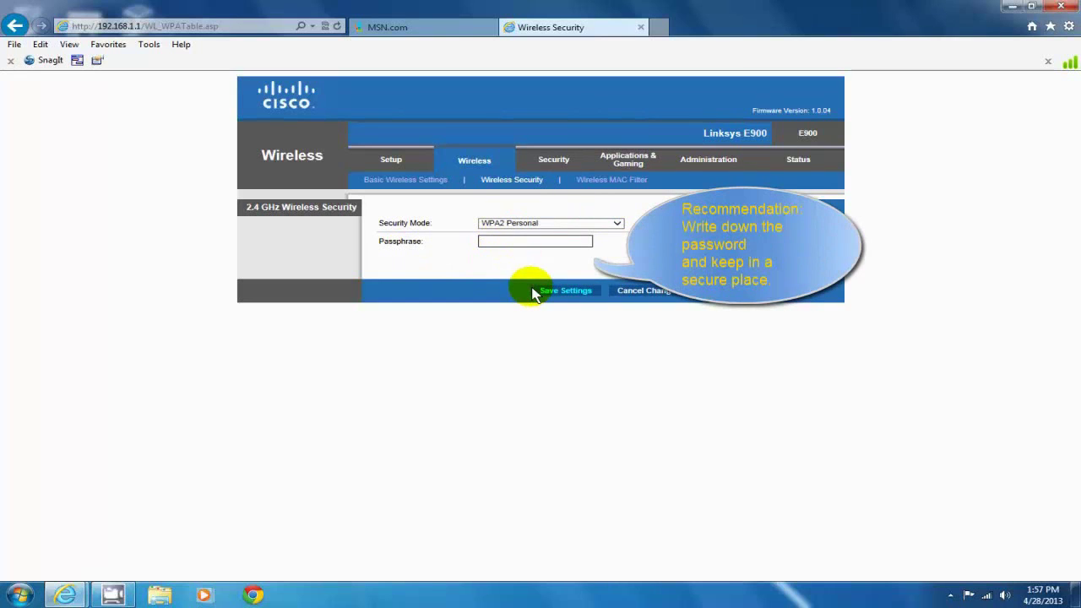
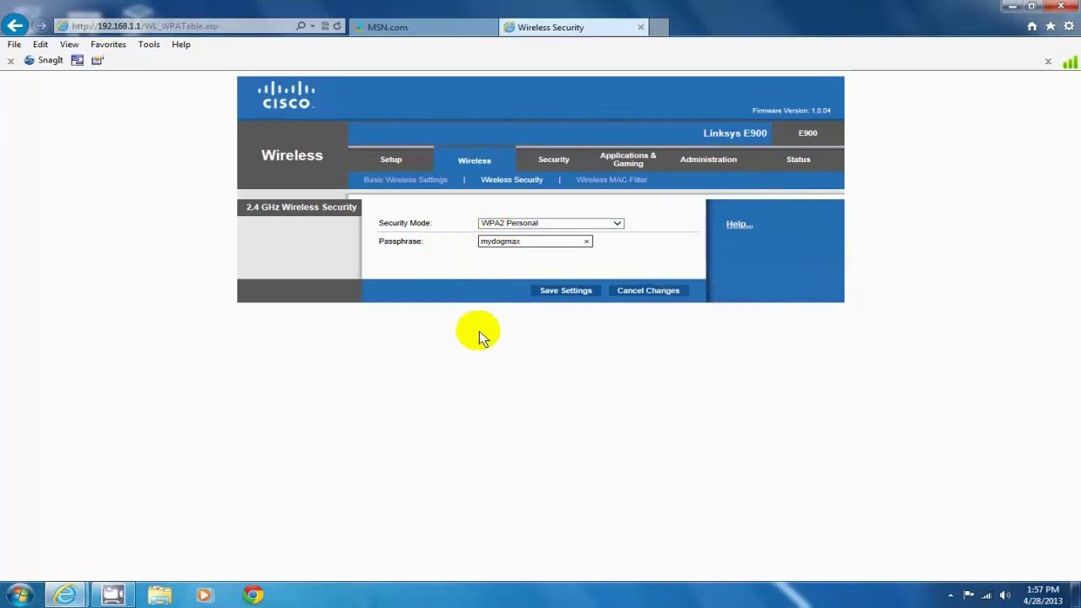
{"action": "left_click", "coordinate": [563, 294]}
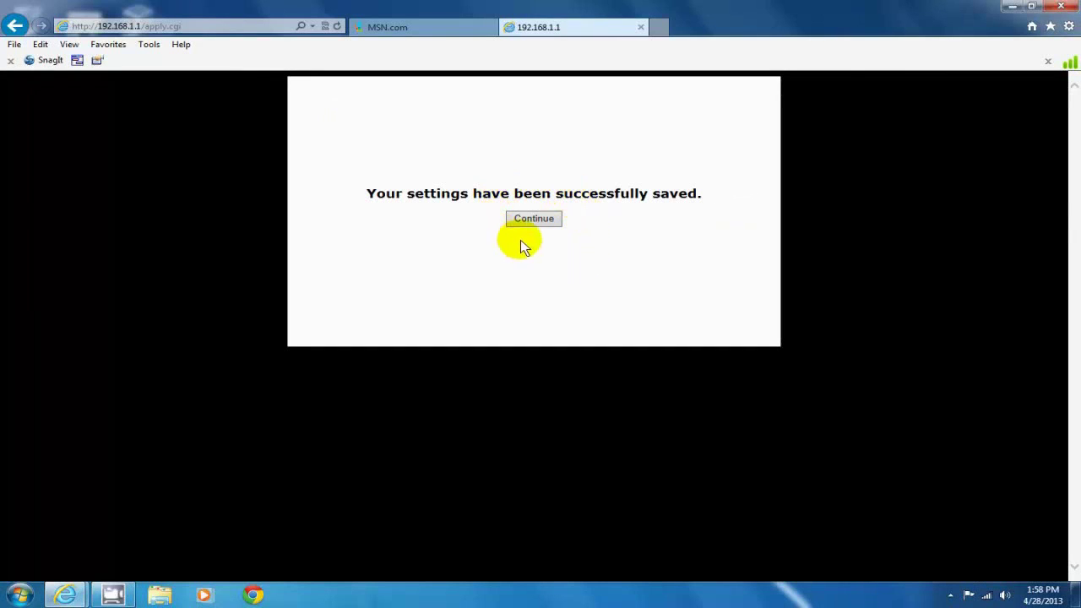
Step: Continue past the settings-saved confirmation page
{"action": "left_click", "coordinate": [540, 222]}
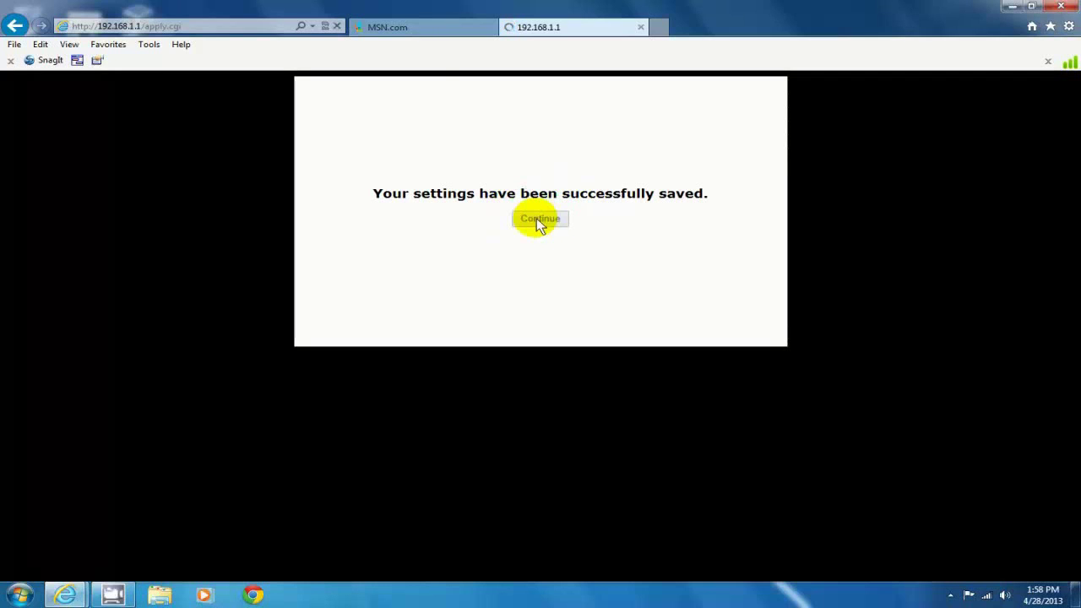